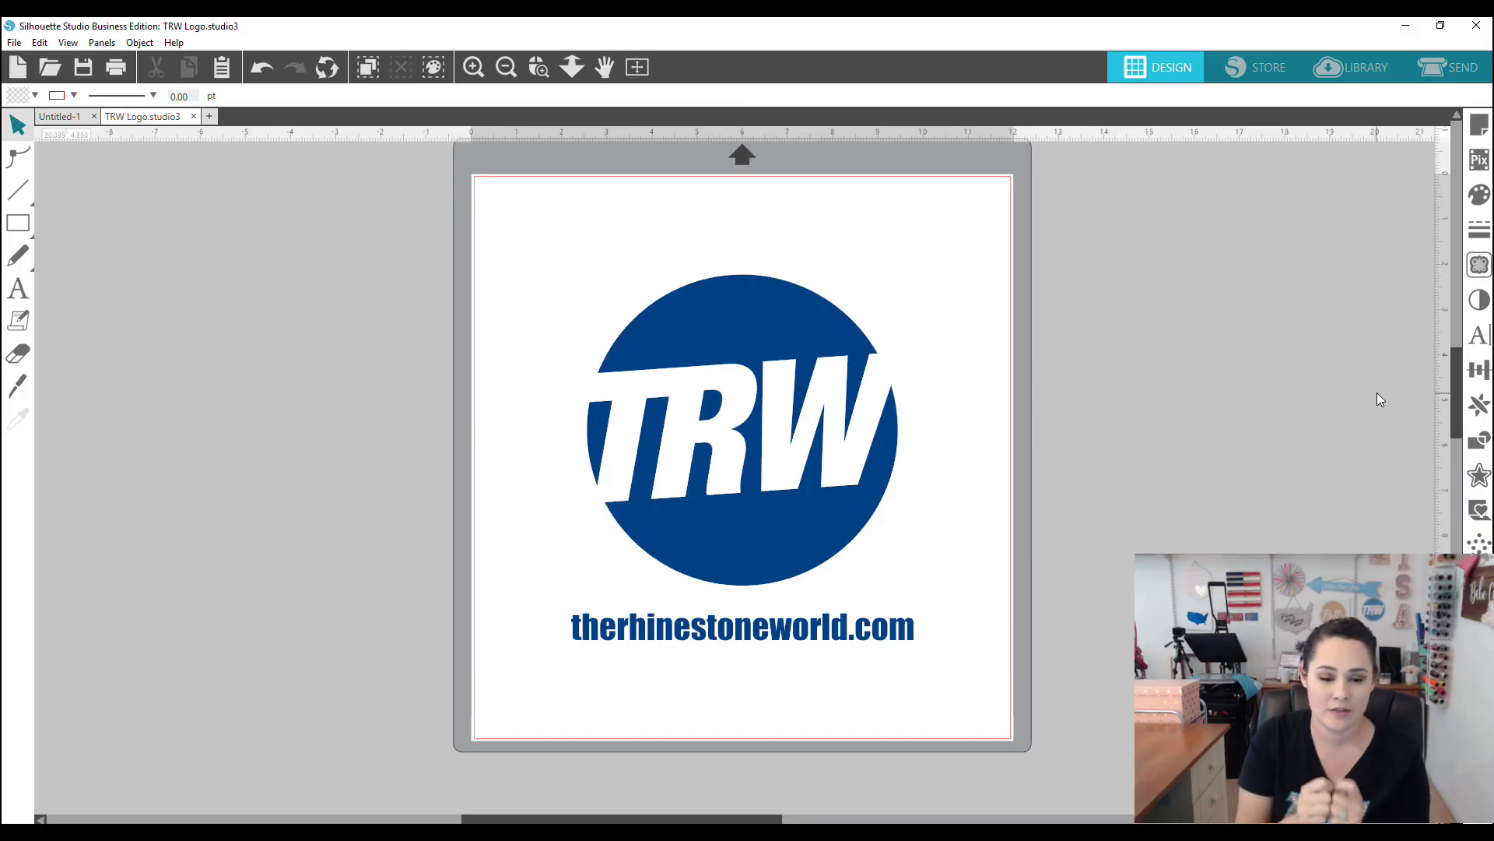
Scale the whole TRW logo design down proportionally to about 4.47 in wide and 4.78 in high.
click(601, 496)
click(652, 473)
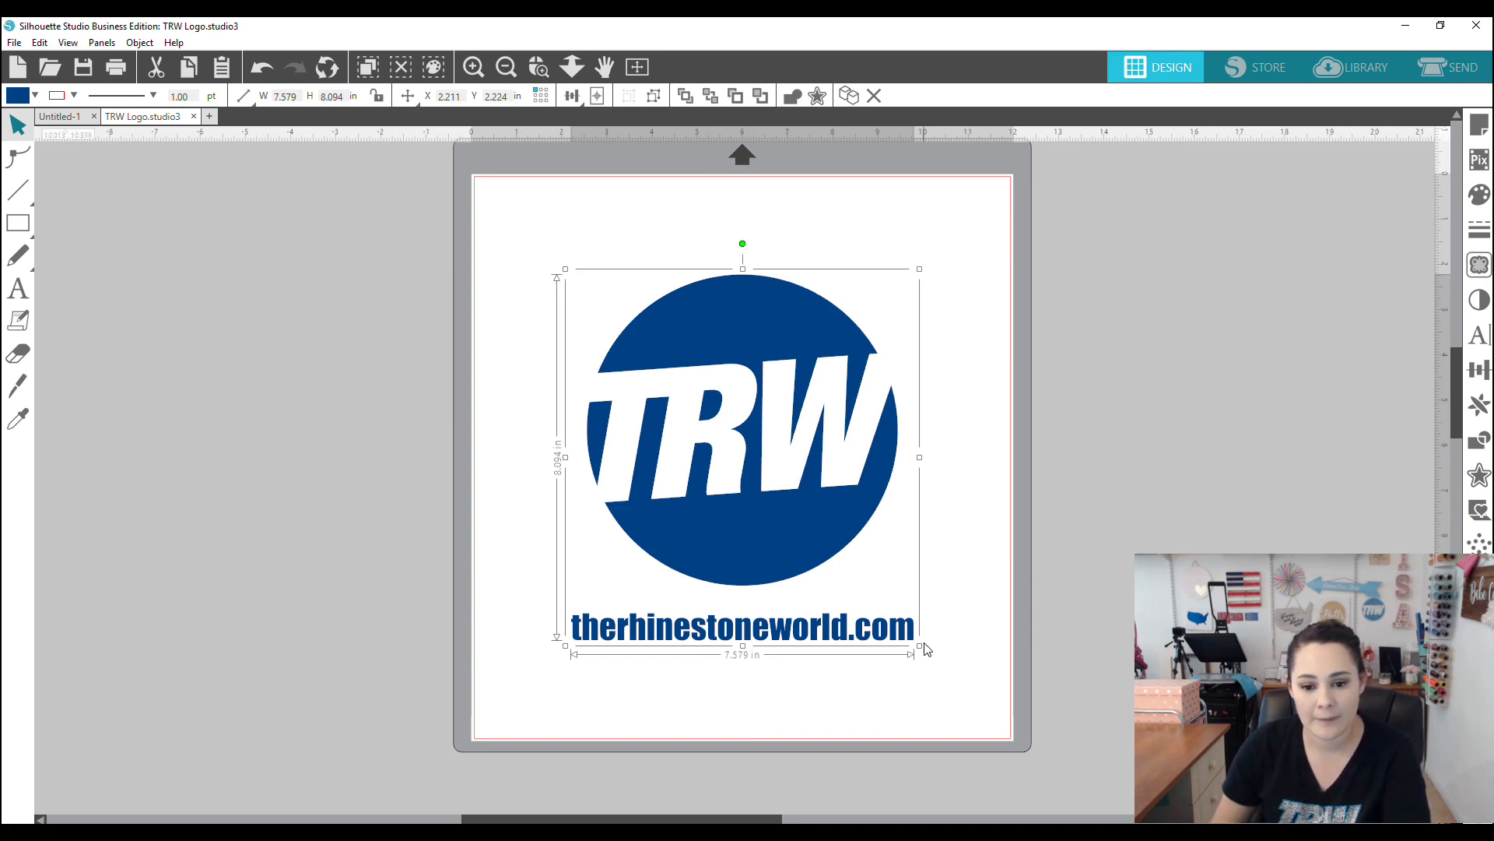
drag(920, 645, 801, 488)
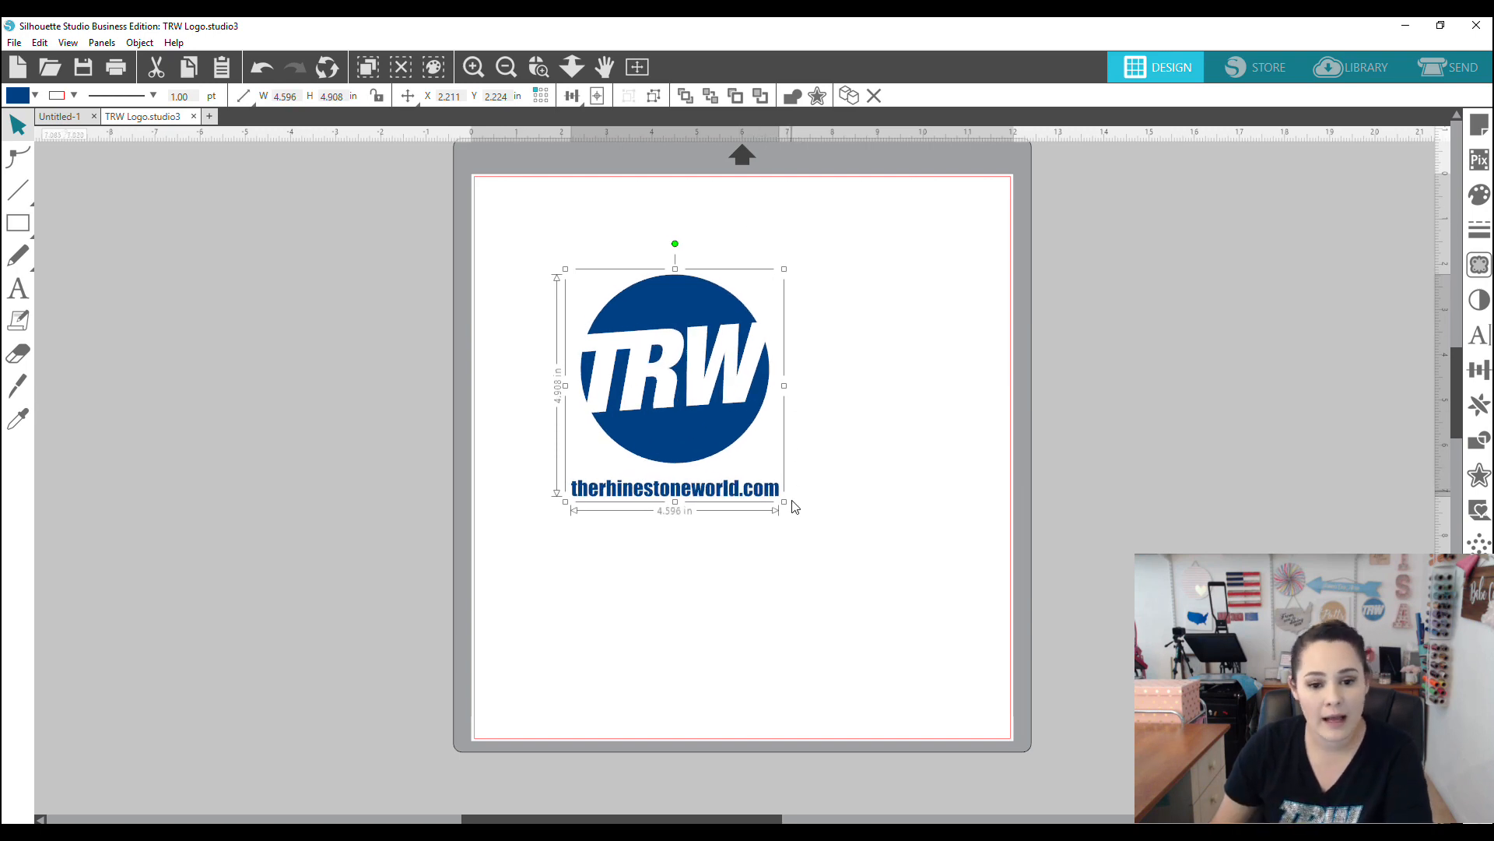
mouse_move(784, 500)
mouse_down()
mouse_move(803, 524)
mouse_move(776, 496)
mouse_up()
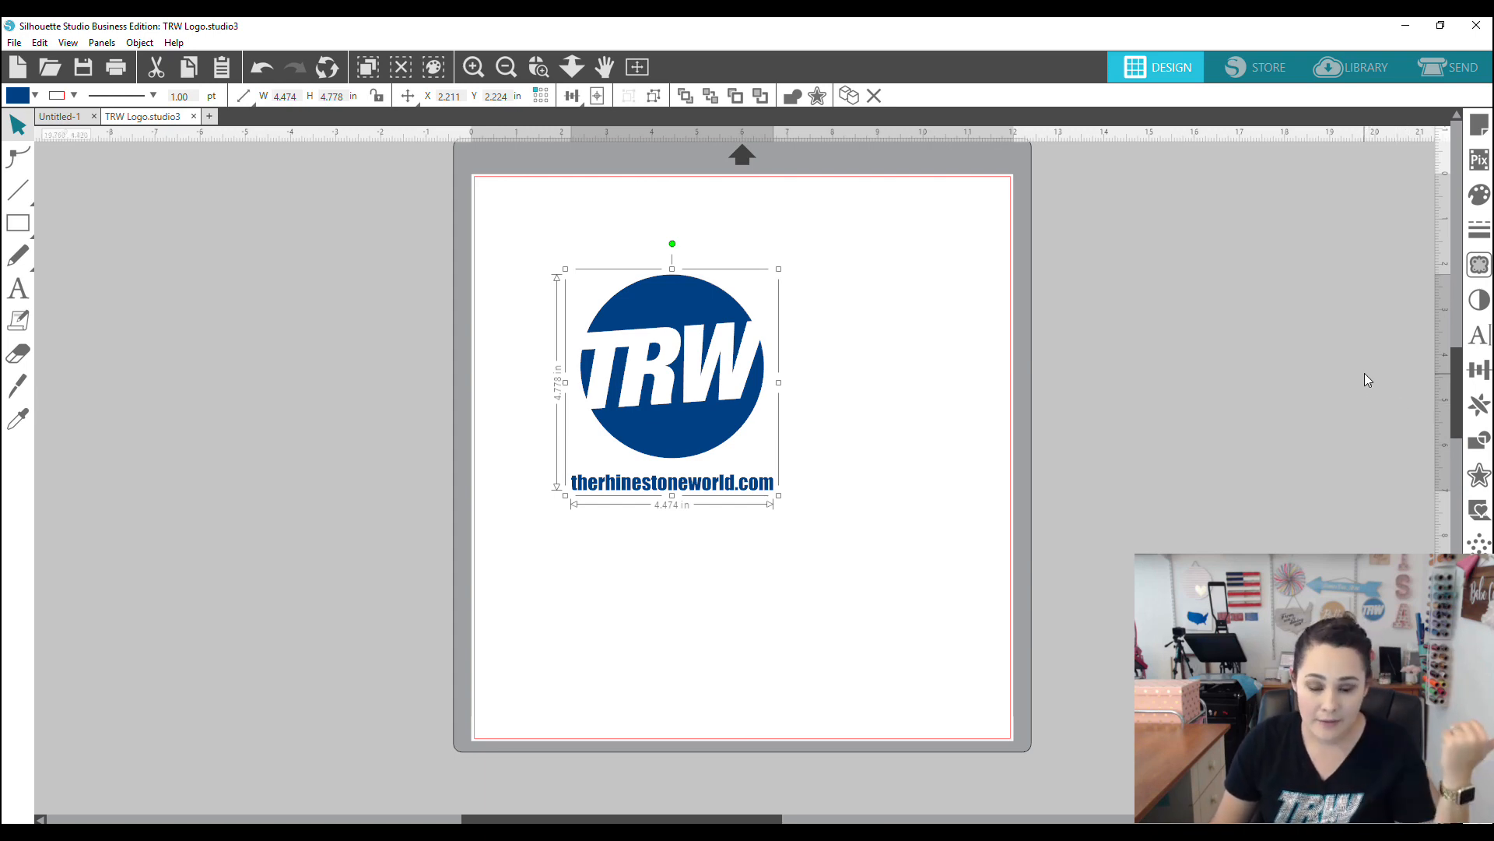
Open the Transform scaling options that hold the selected logo's width and height.
click(1479, 370)
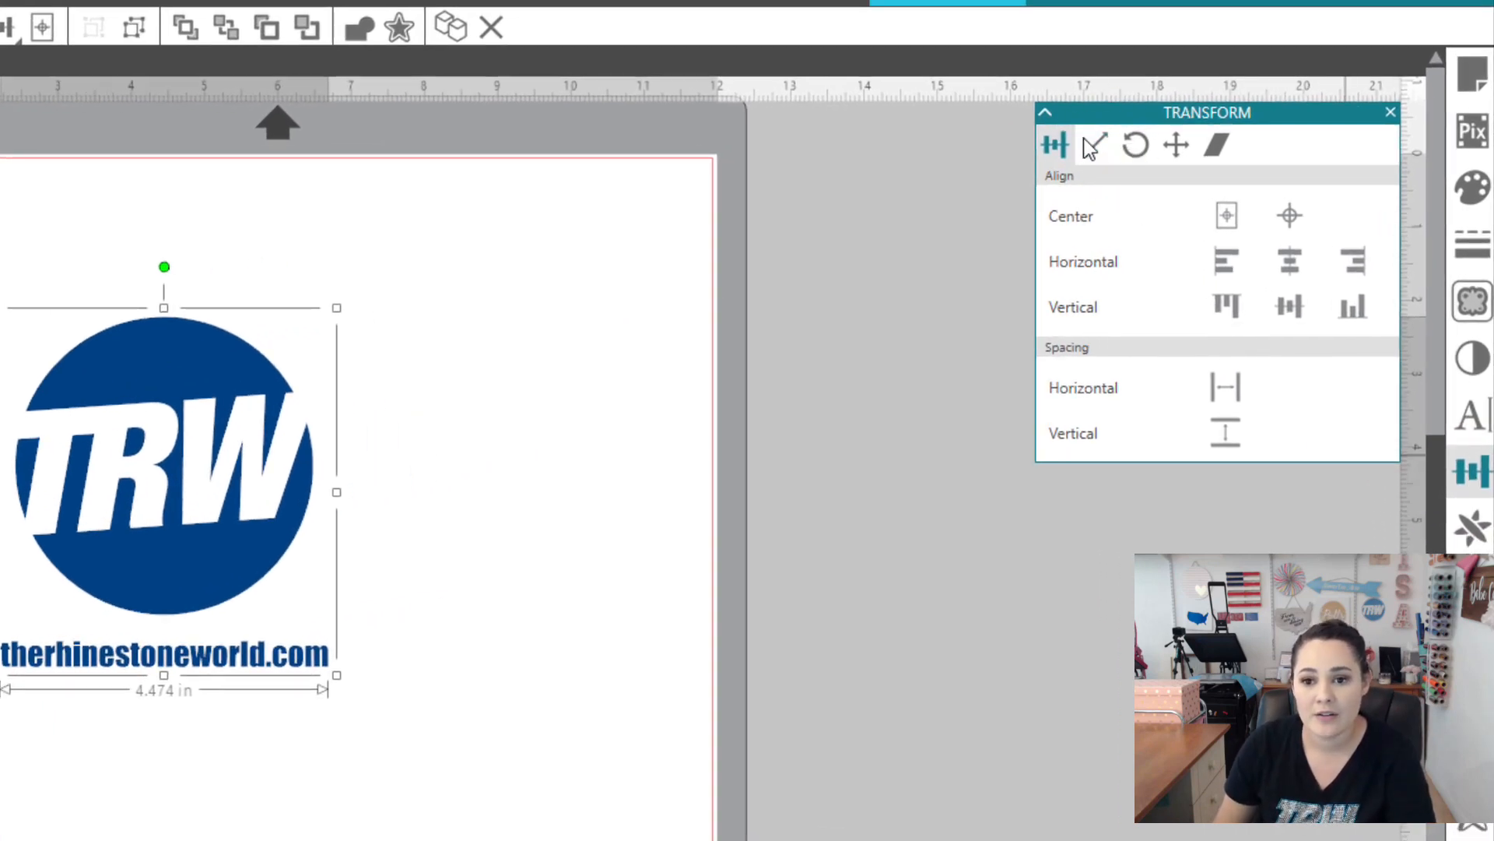
click(1090, 145)
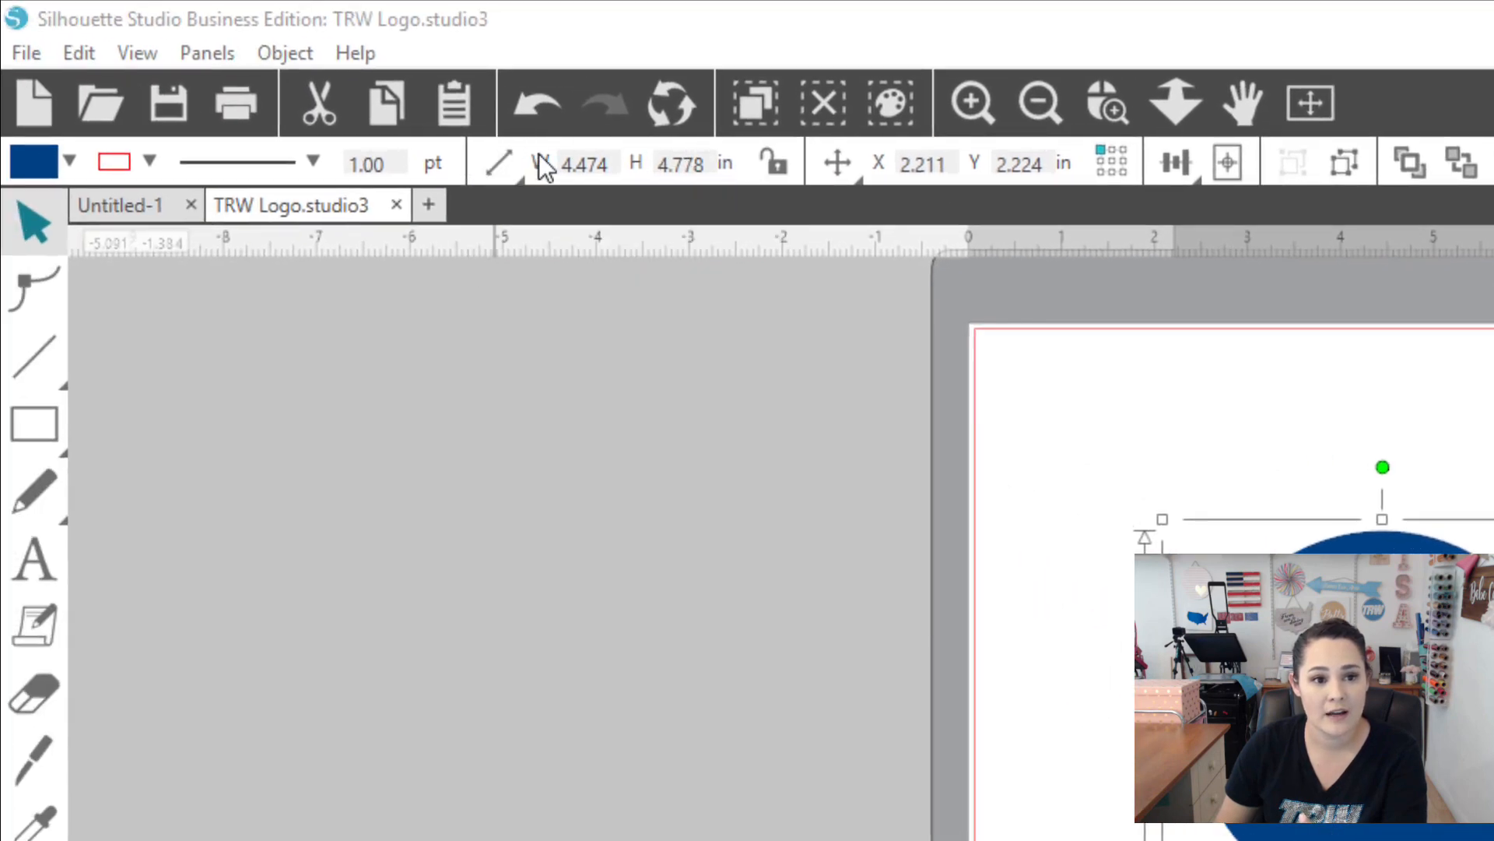
mouse_move(498, 164)
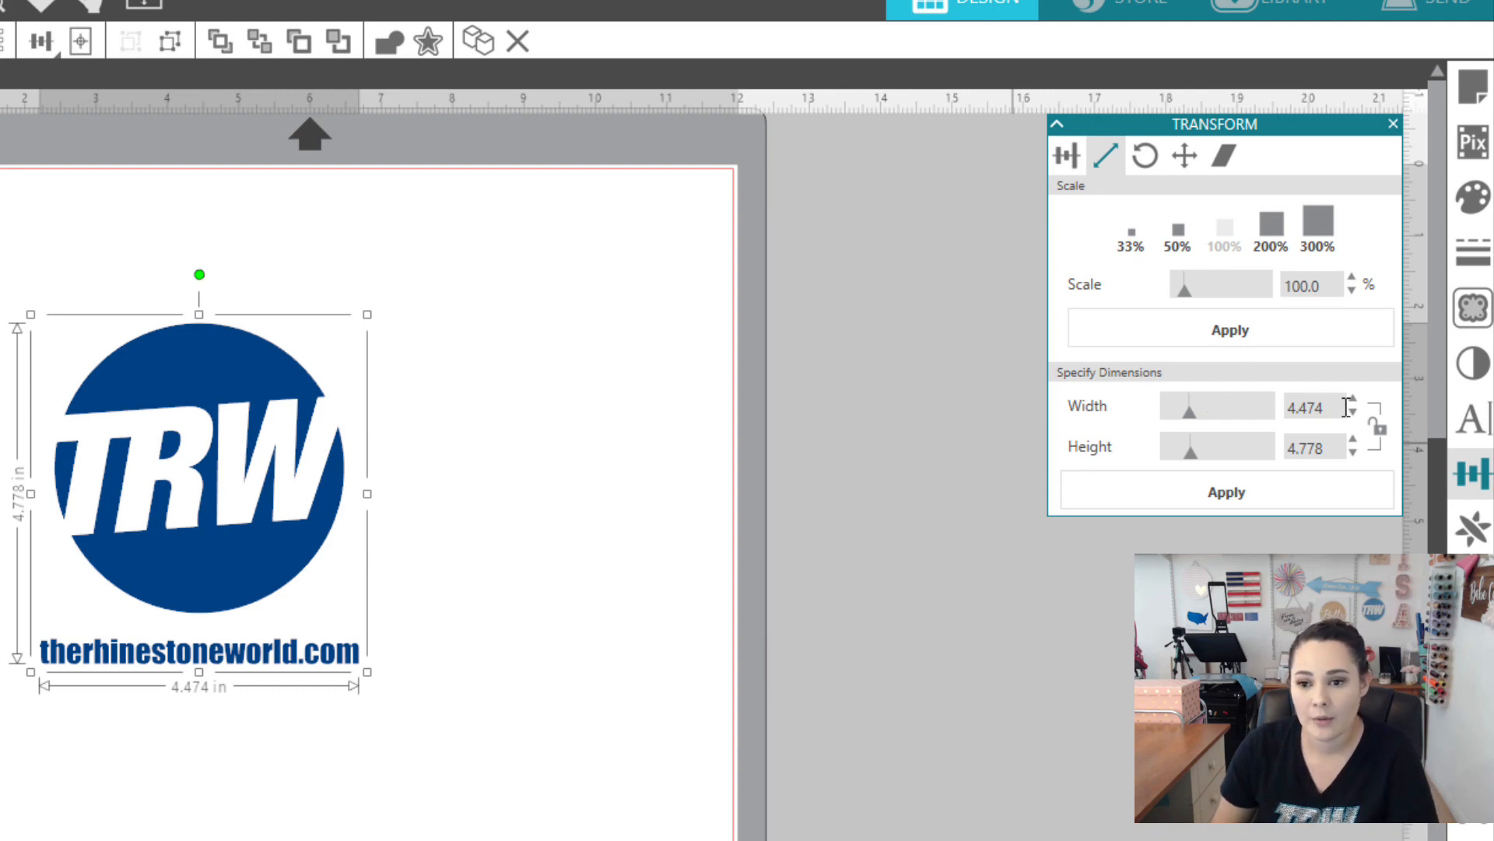
Set only the logo's width to 5 in with proportions unlocked, and undo that change.
double_click(1304, 407)
text(5)
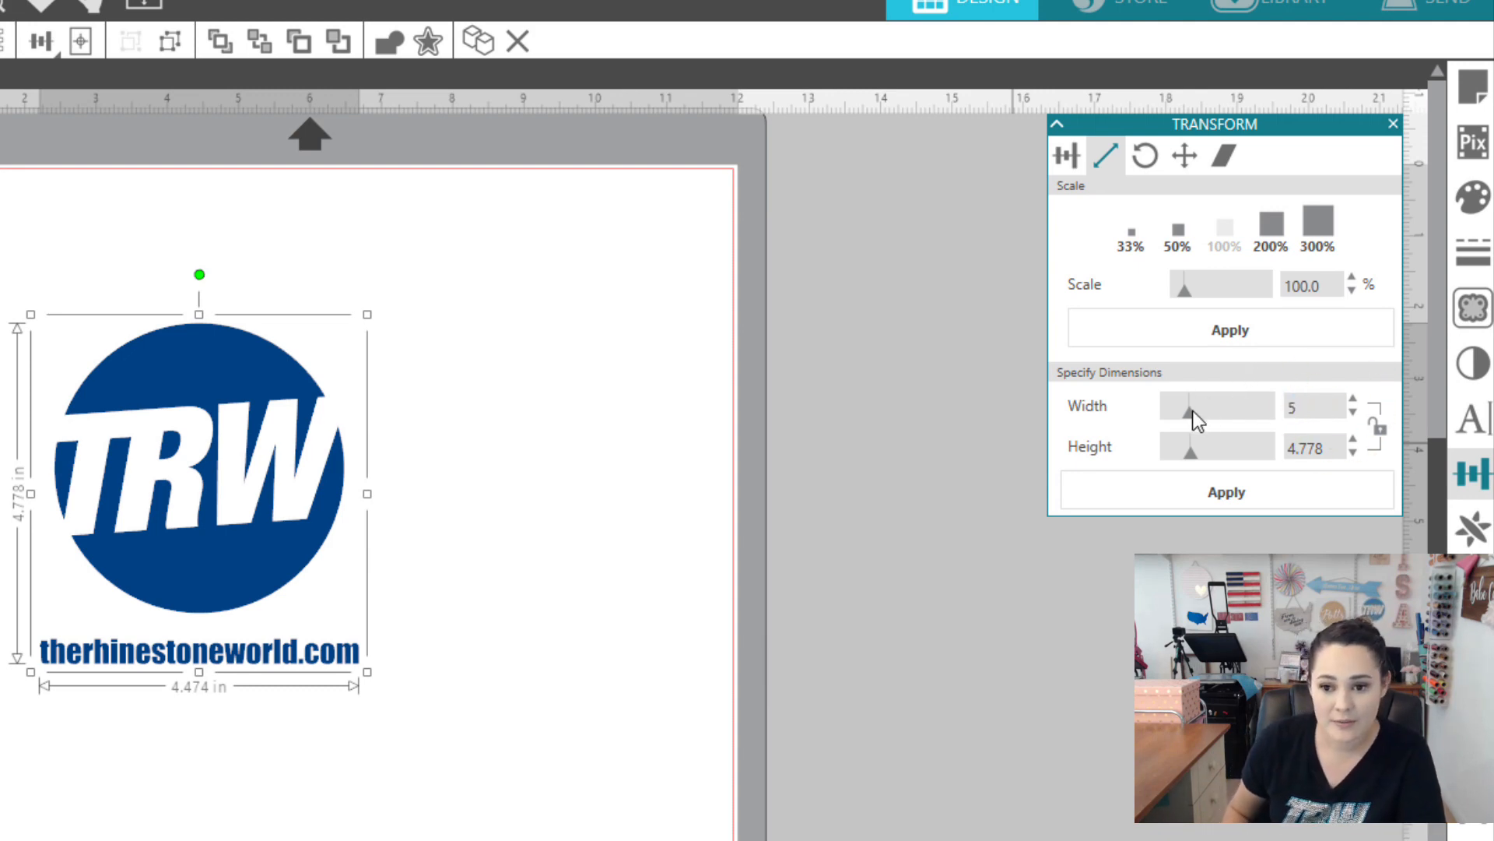
key(Return)
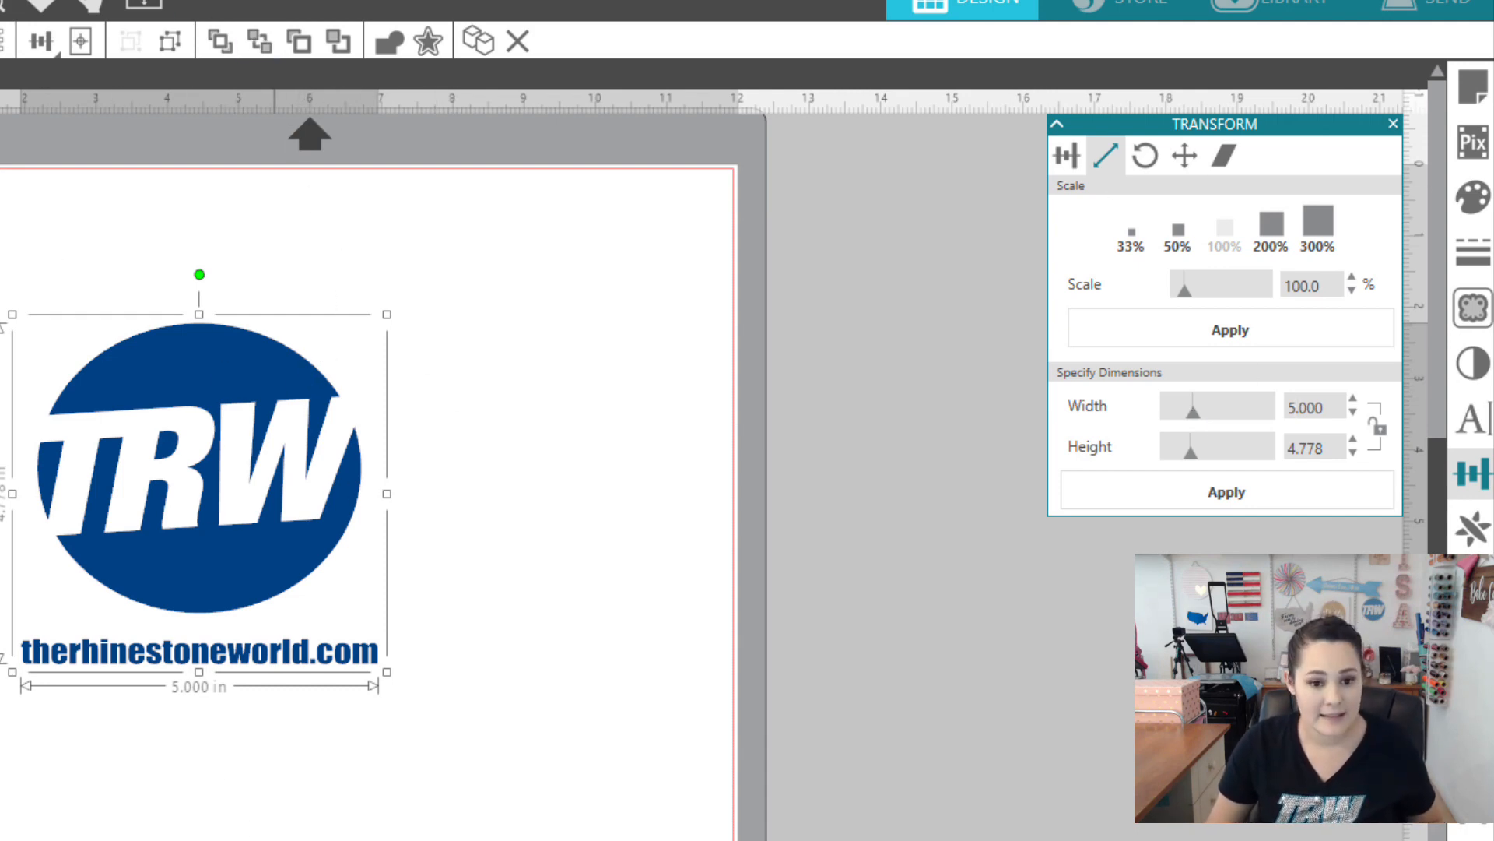
key(ctrl+z)
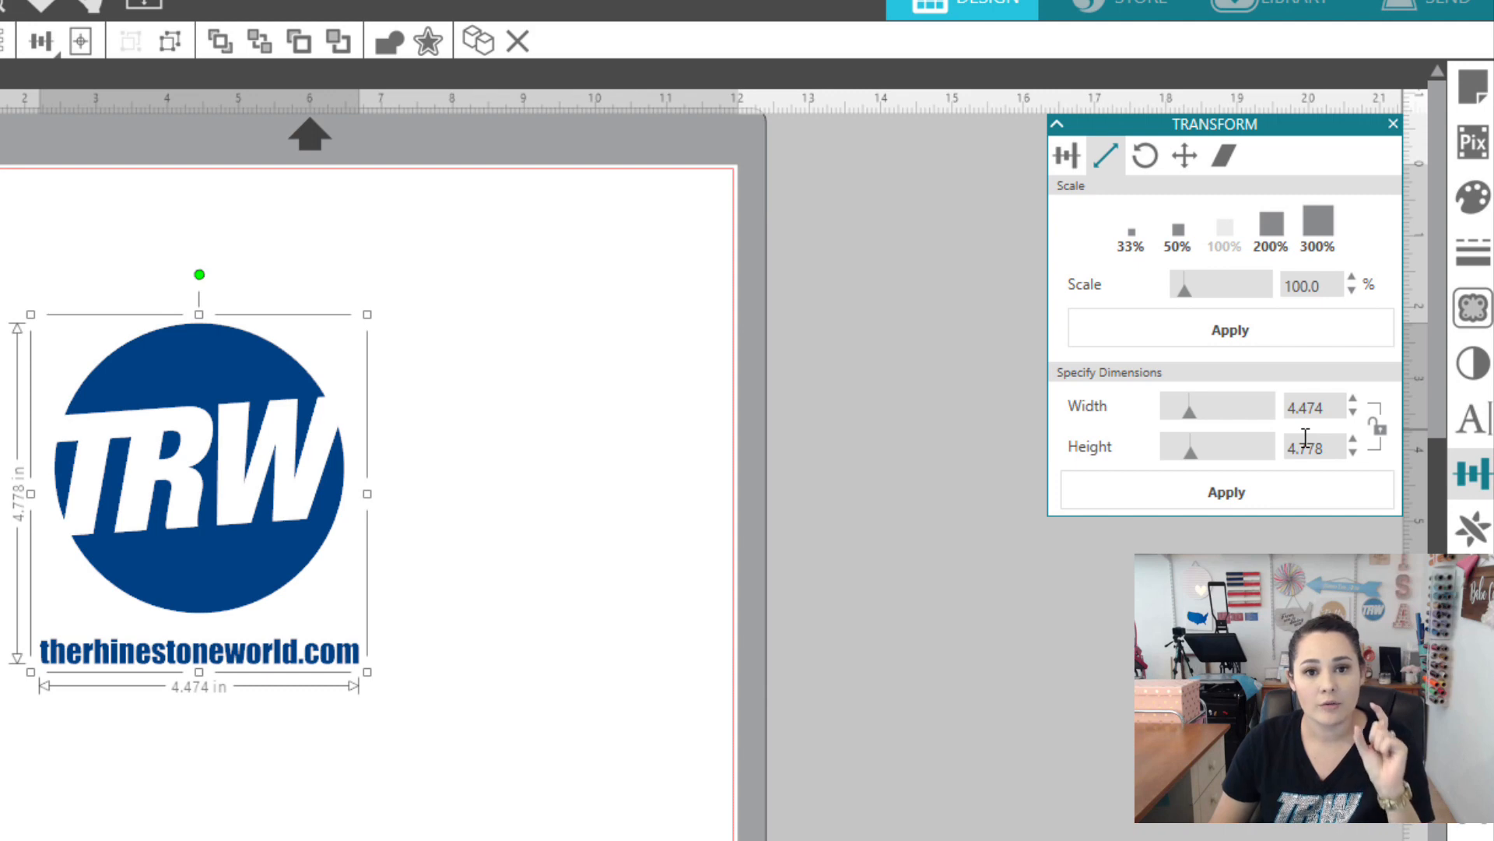
Lock the logo's aspect ratio and set its width to 5 in.
click(1378, 428)
click(1309, 407)
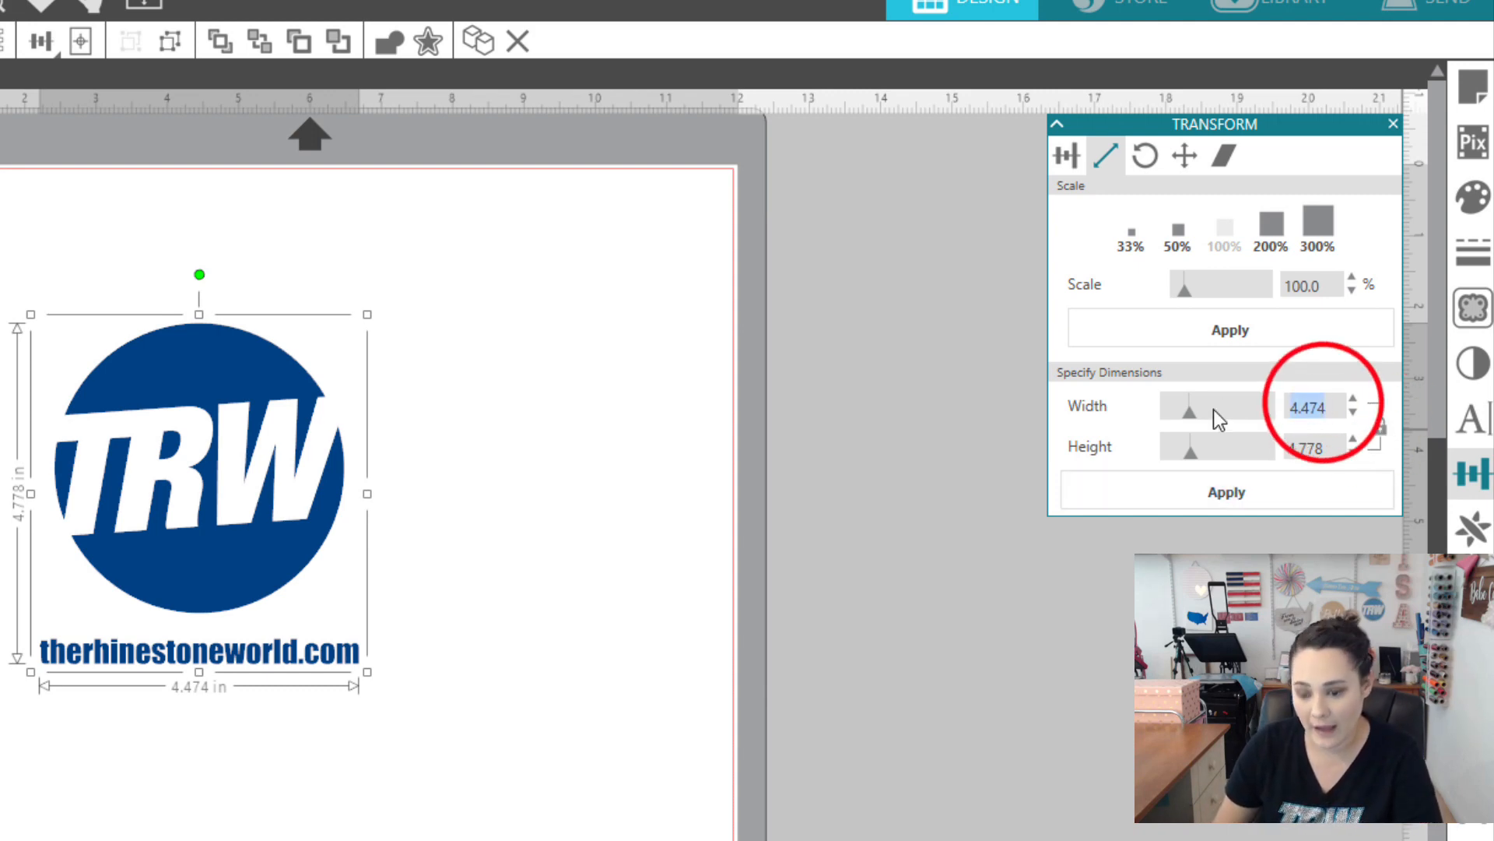
text(5)
key(Return)
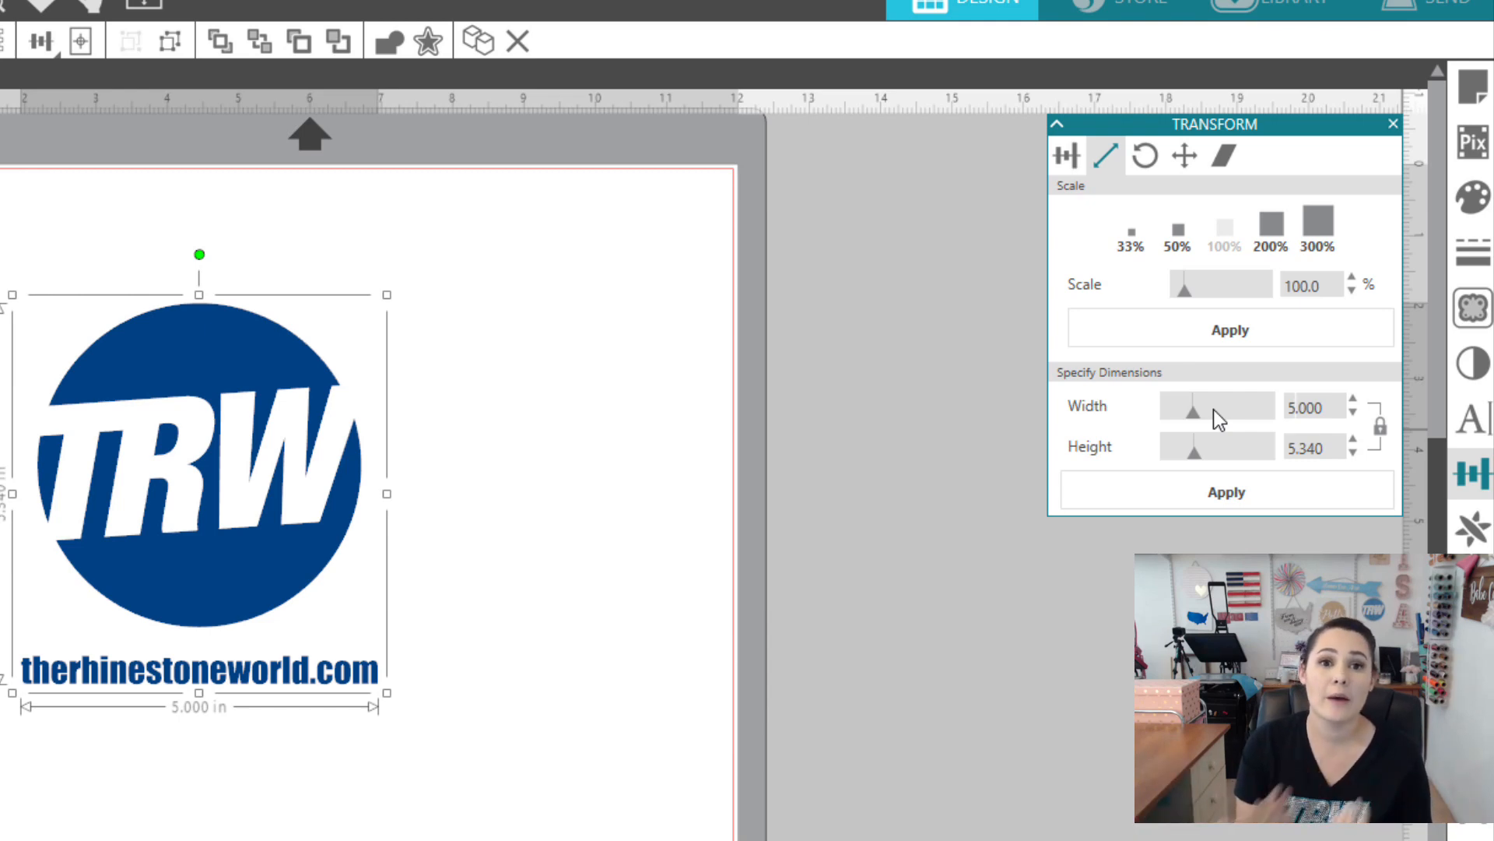
Move the logo across the page's left edge and draw a rectangle about 5.49 by 3.89 in on the page.
drag(240, 368, 180, 364)
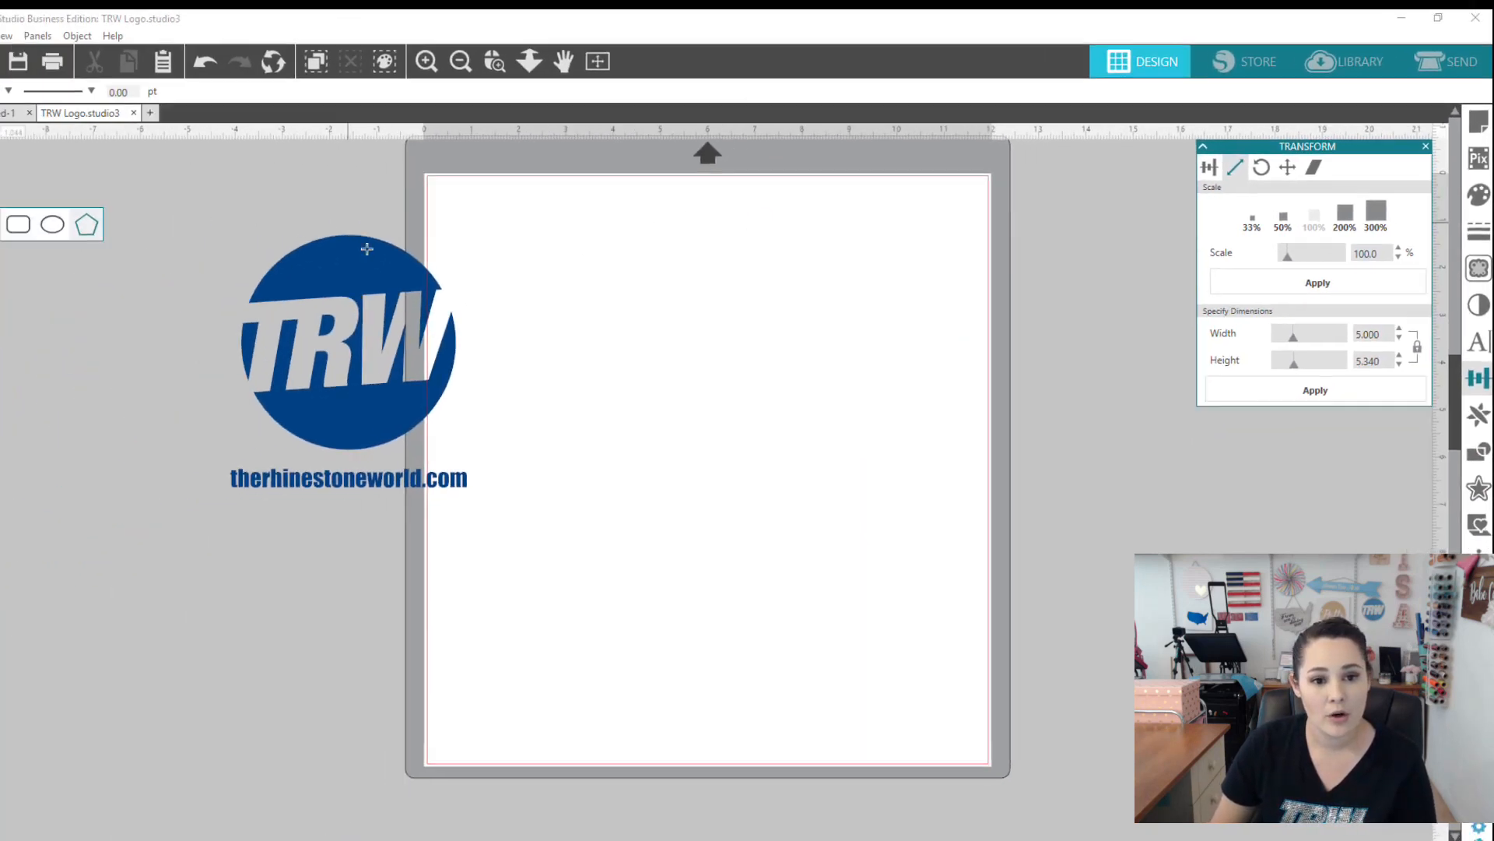
drag(584, 267, 833, 442)
click(17, 125)
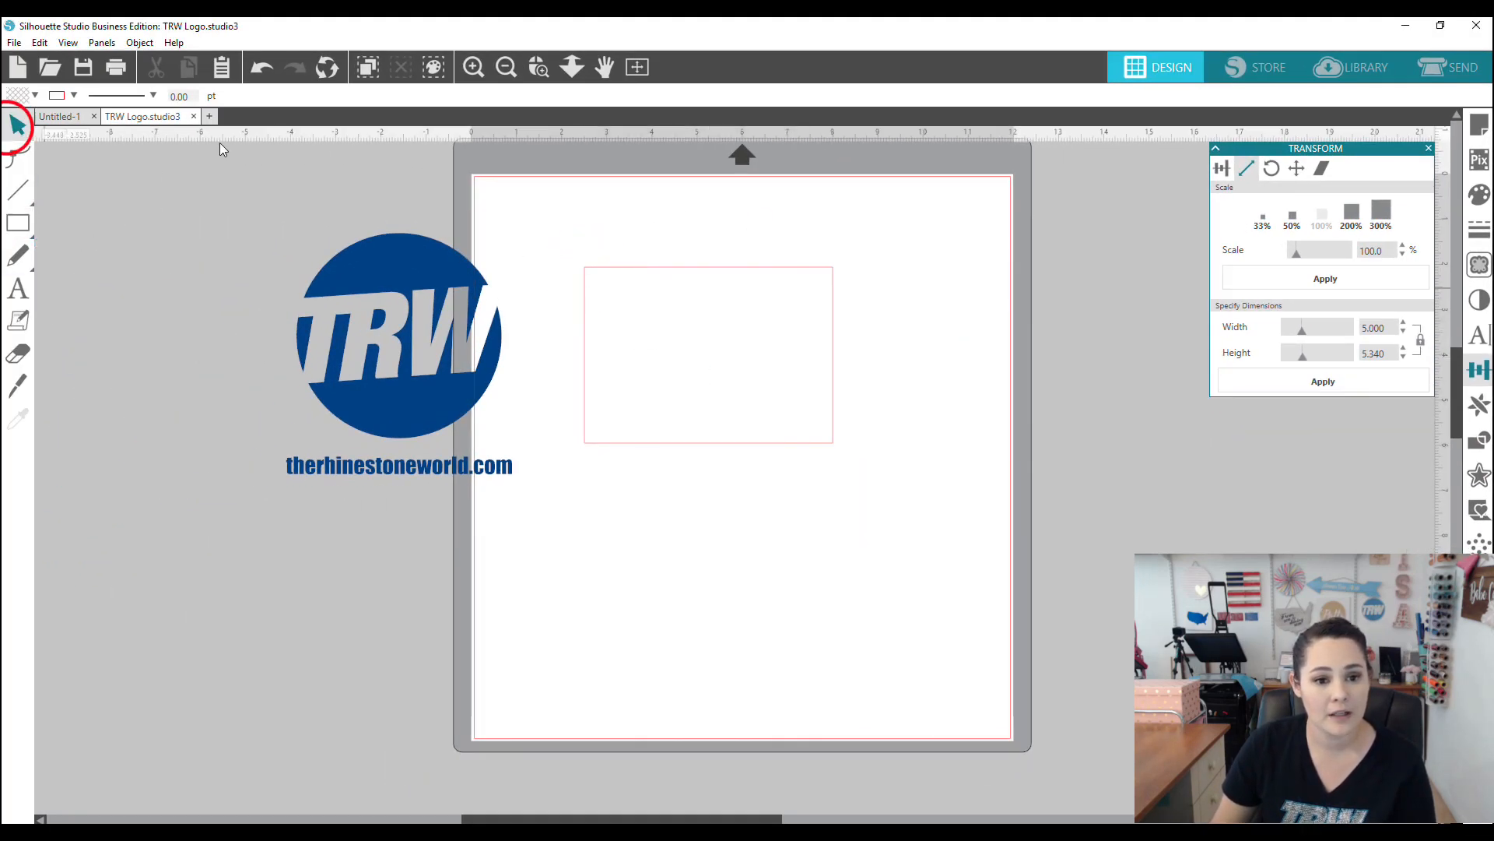
Unlock the aspect ratio and set the rectangle to 5 in wide and 3 in high.
click(691, 267)
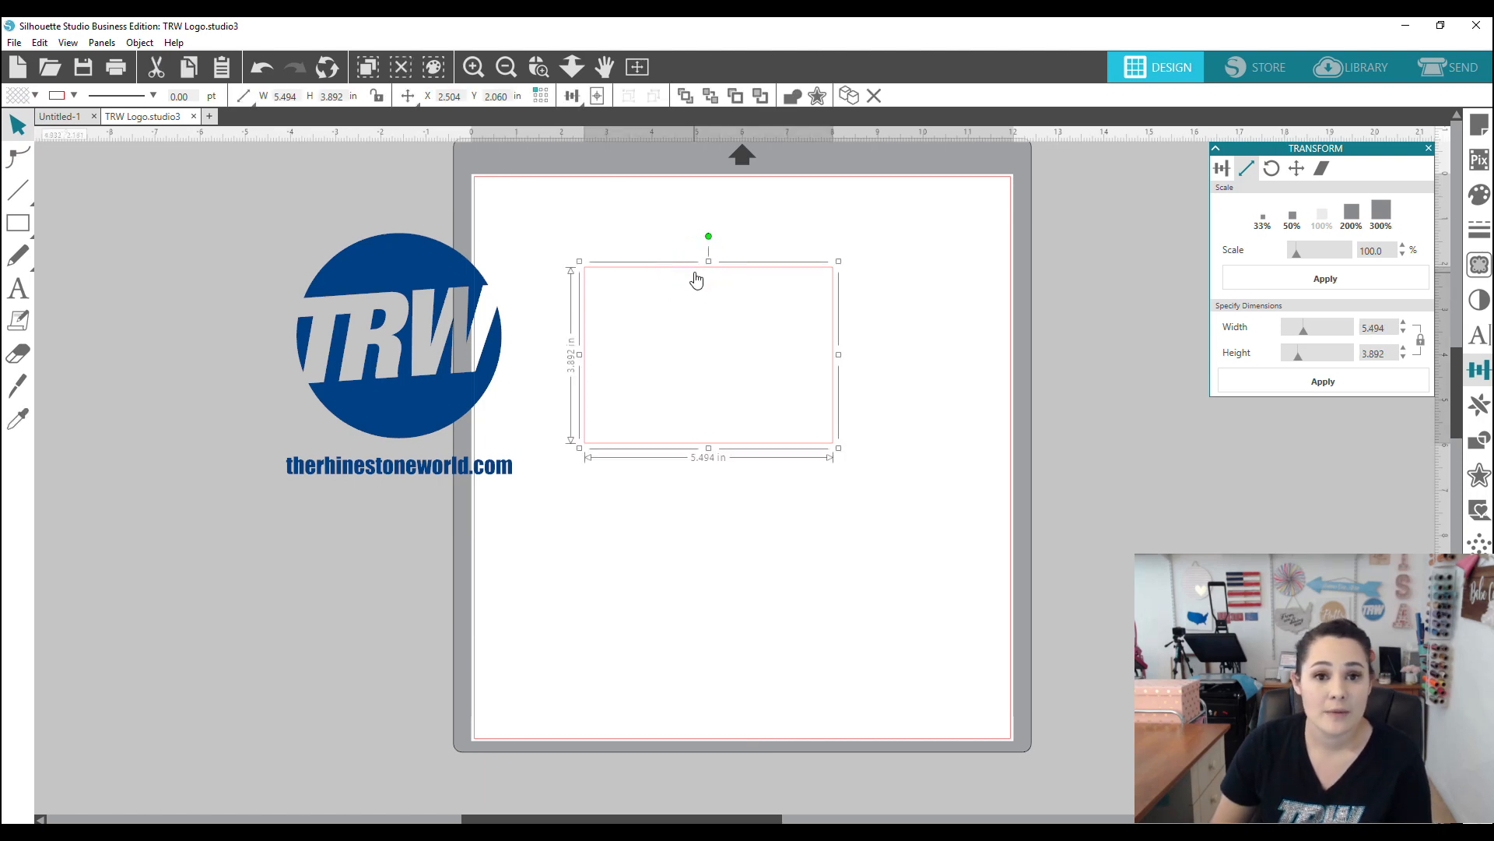
click(1420, 344)
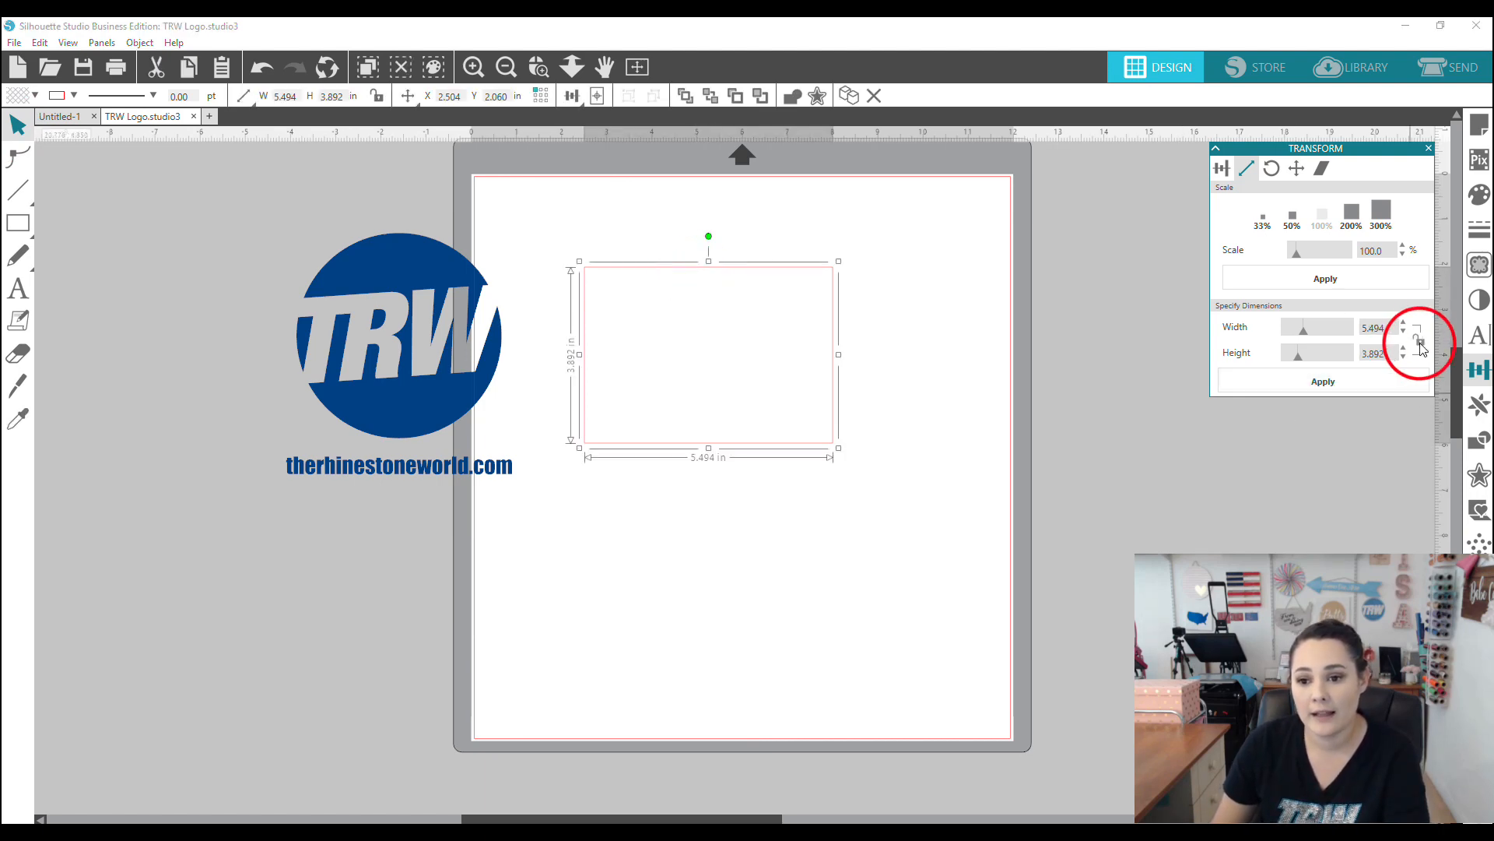
double_click(1388, 328)
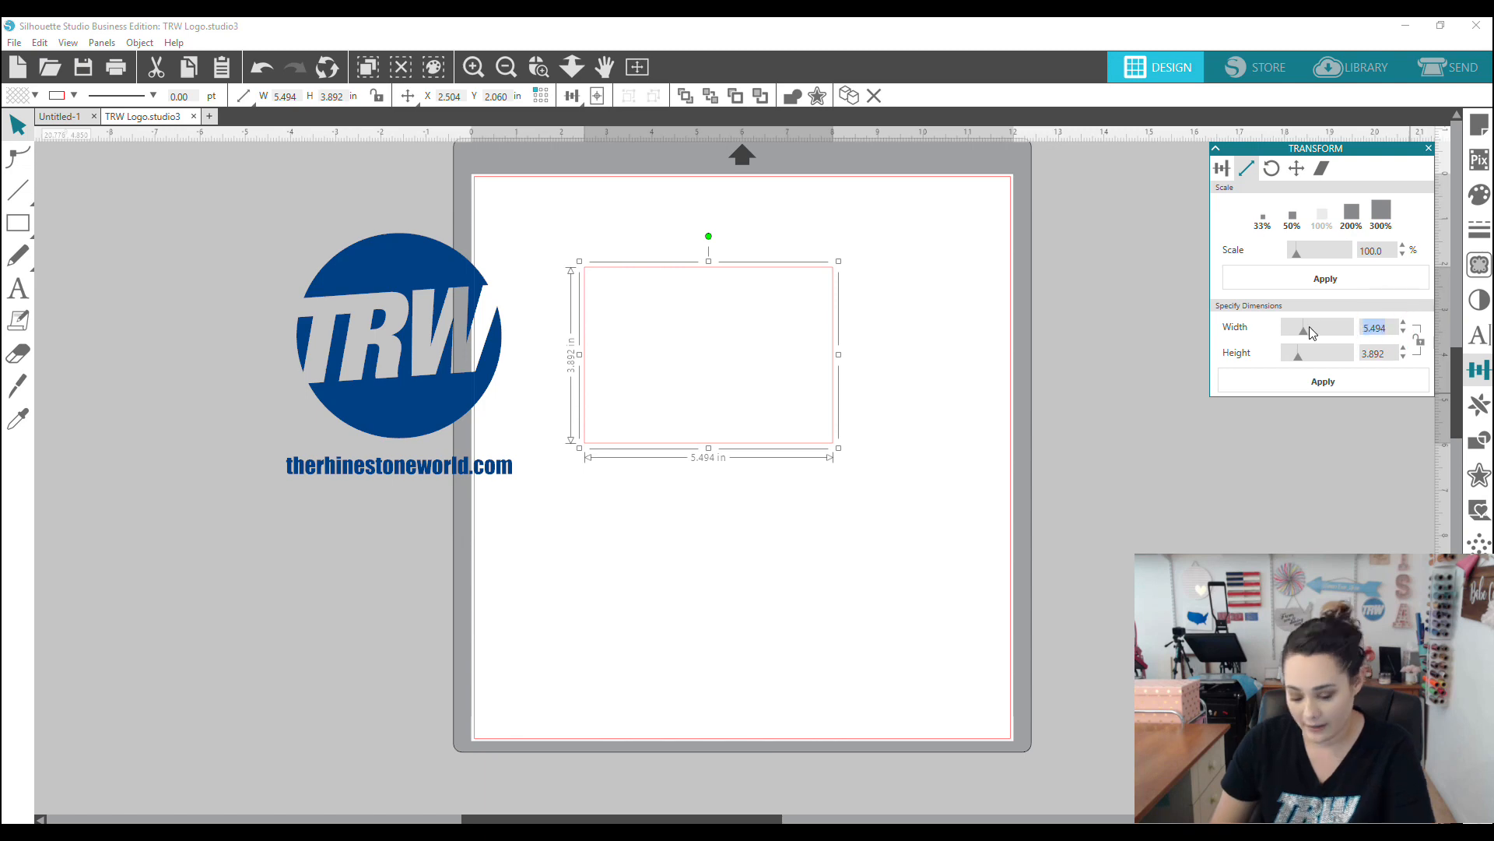
text(5)
key(Return)
double_click(1376, 354)
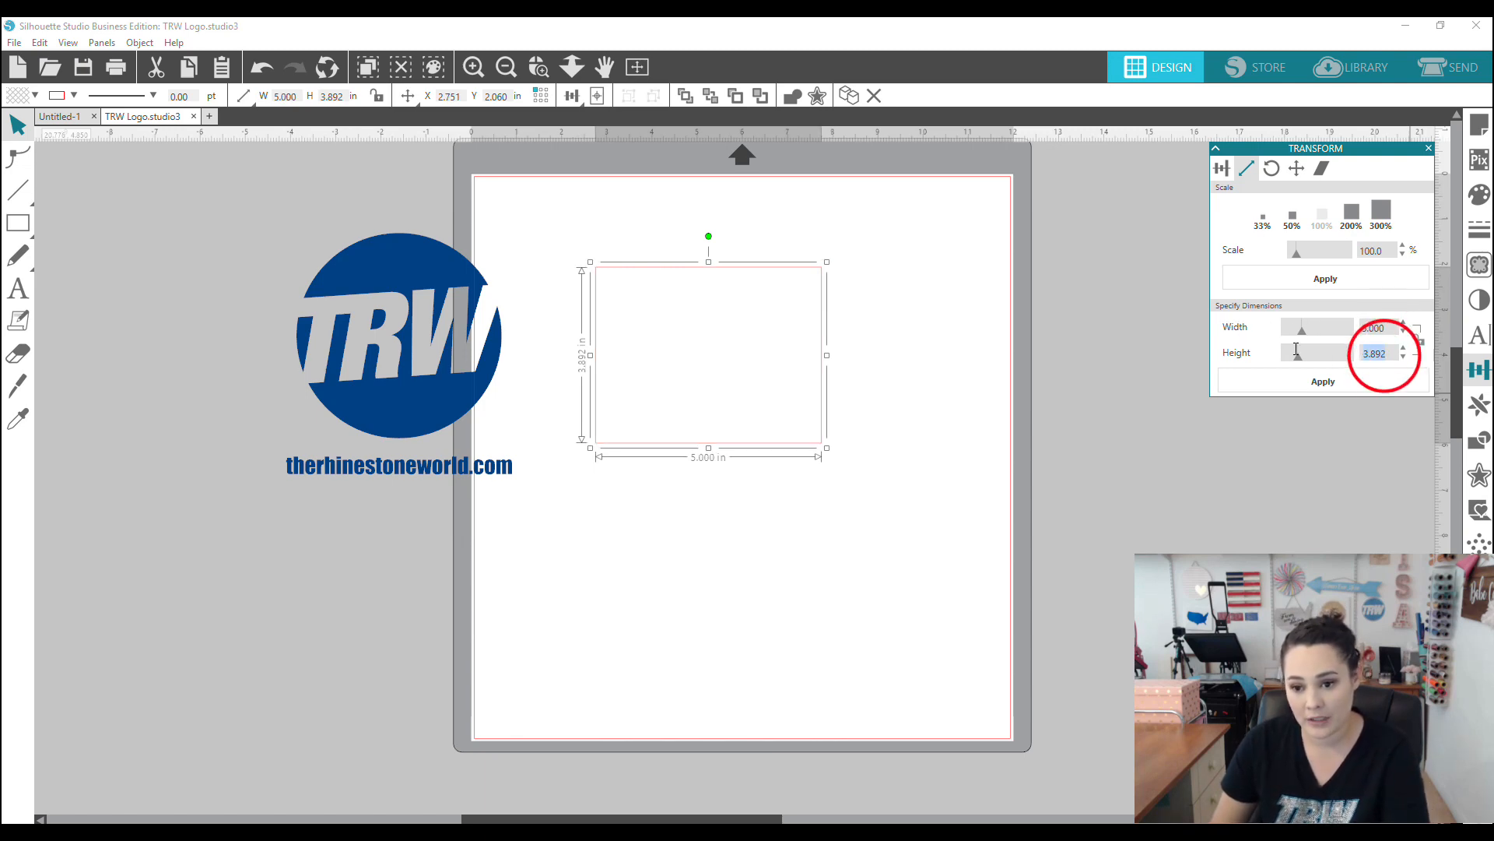
text(3)
key(Return)
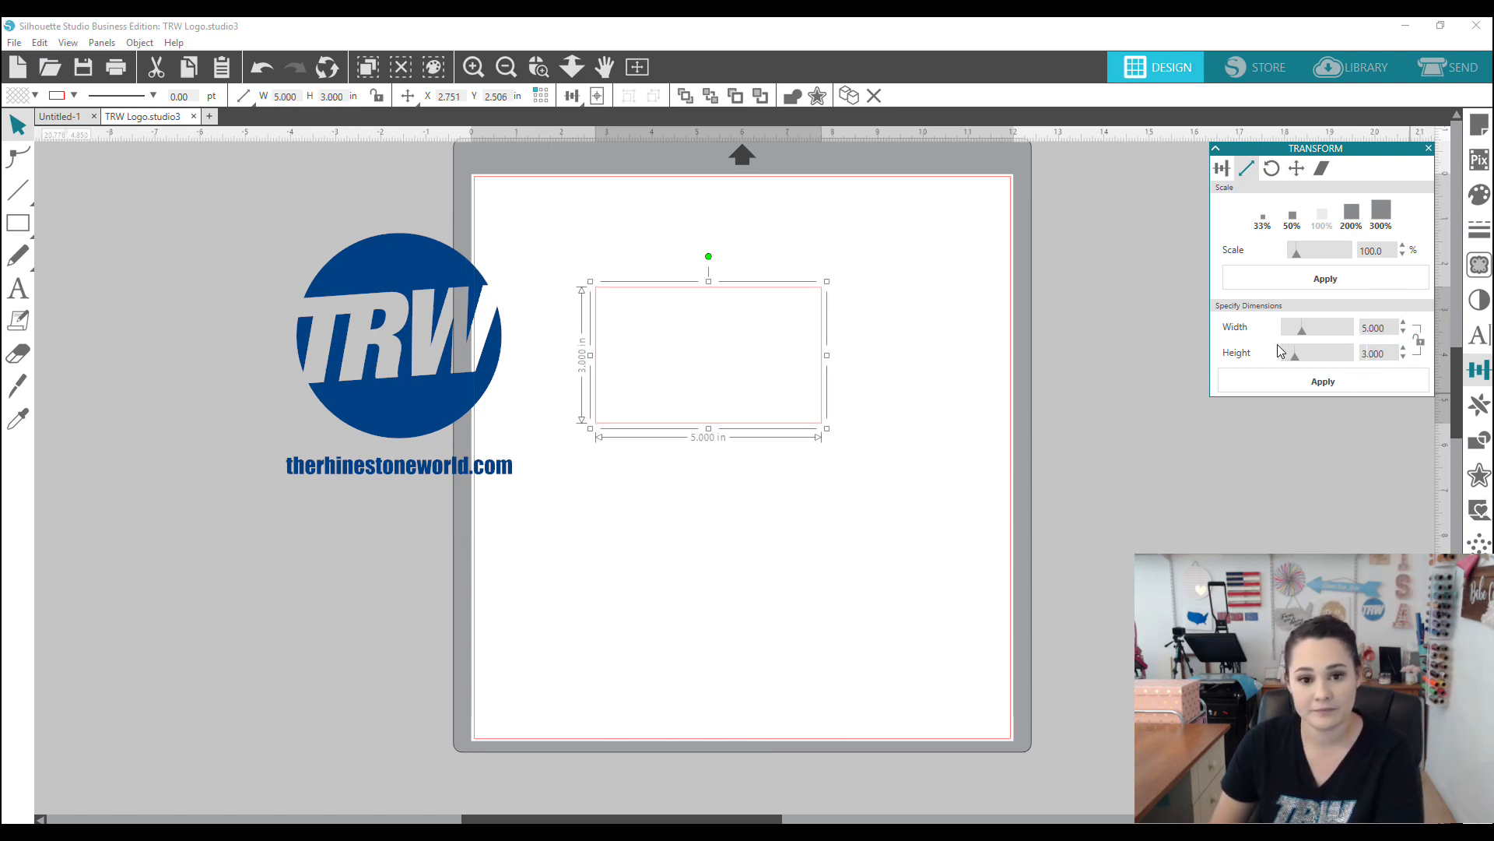
Delete the rectangle and move the logo back to the upper middle of the page.
click(853, 623)
click(792, 420)
key(Delete)
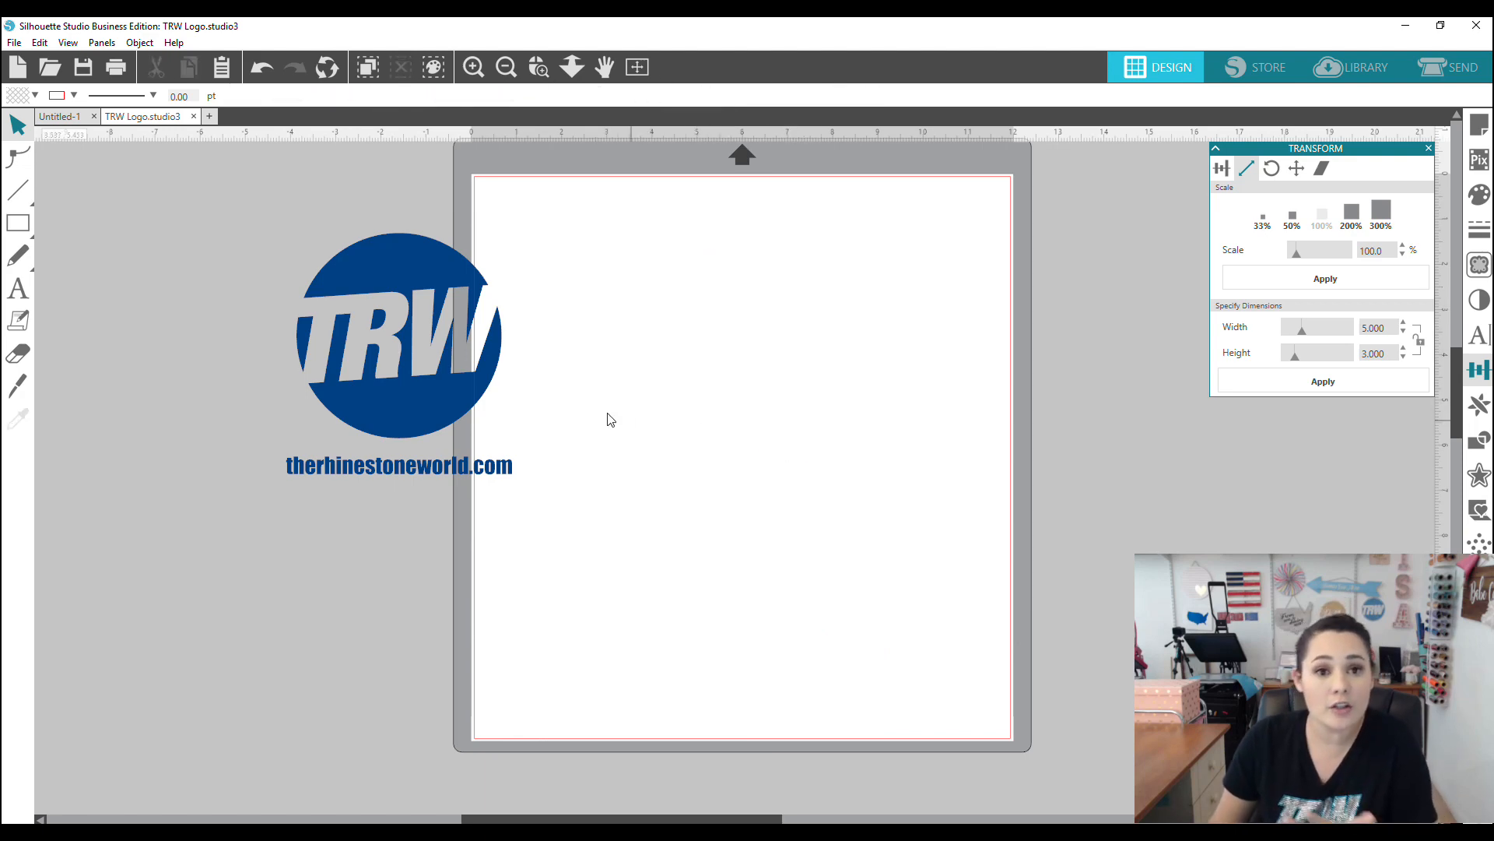
drag(443, 354, 792, 373)
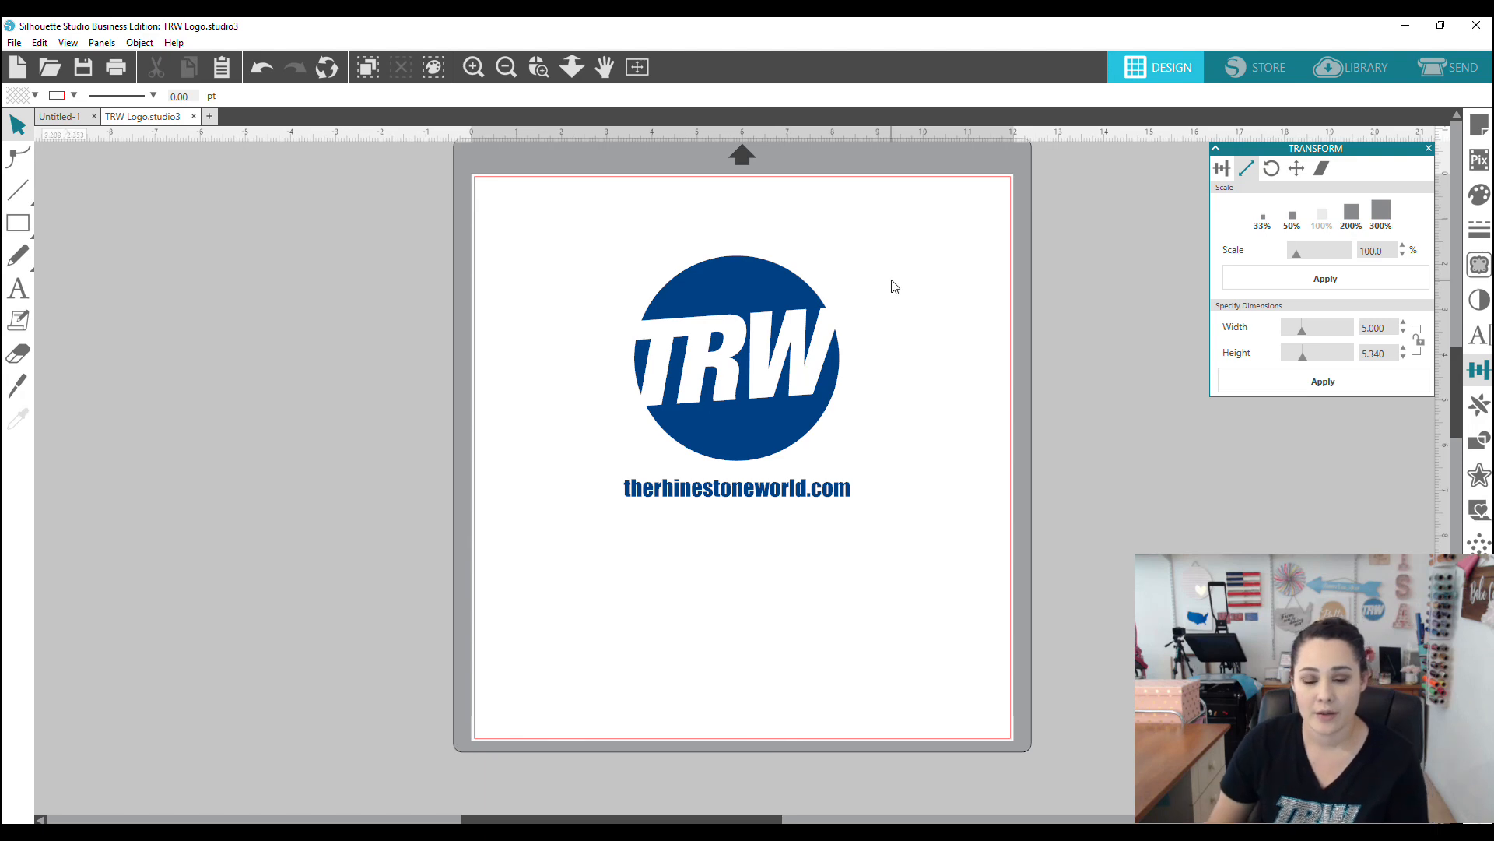
Rescale the logo successively with the 50%, 300%, 200% and 33% scale presets.
click(1294, 220)
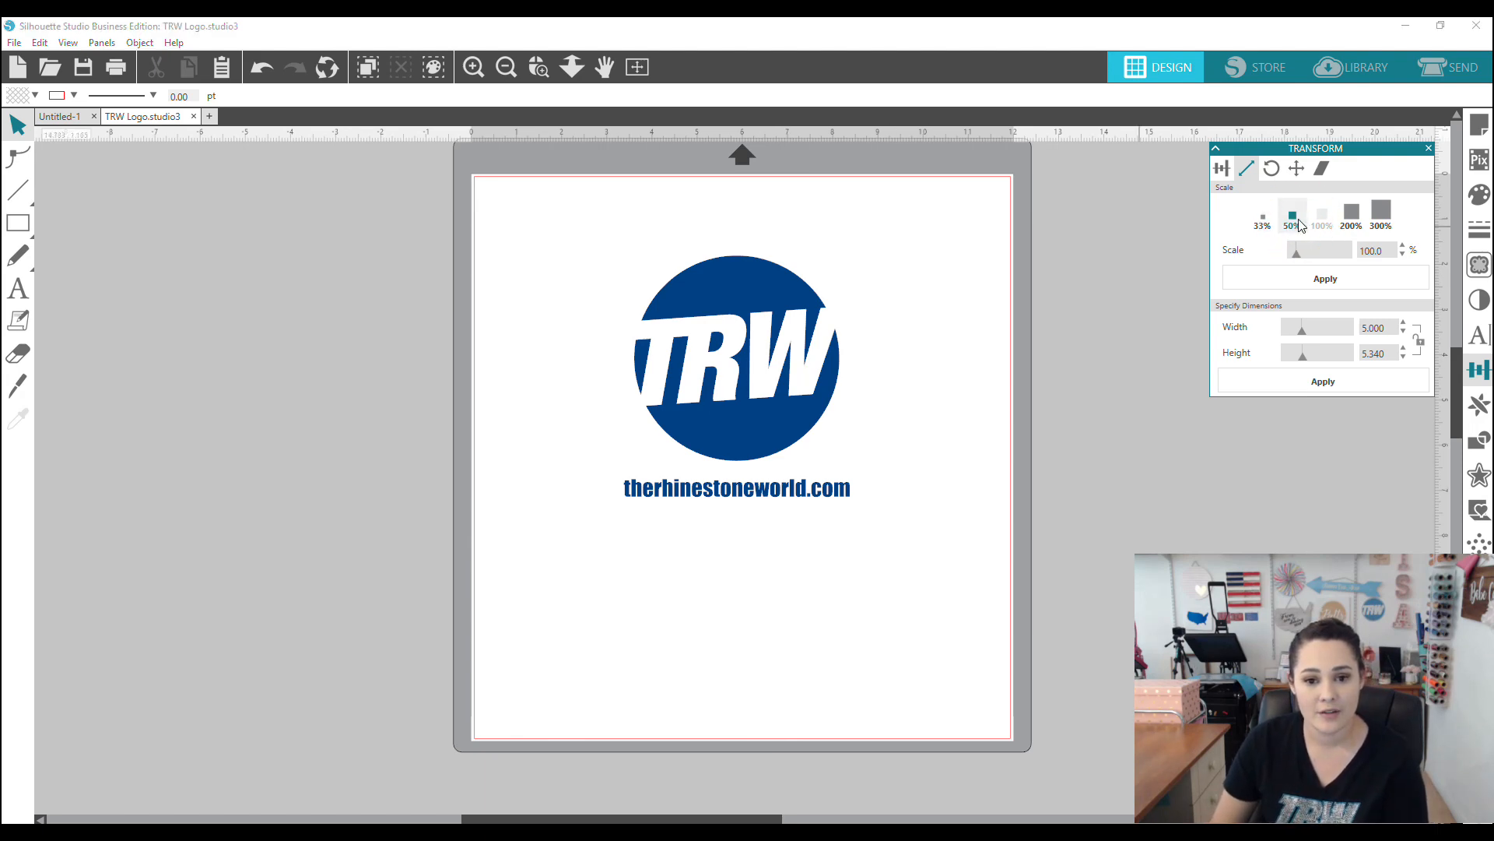
click(802, 362)
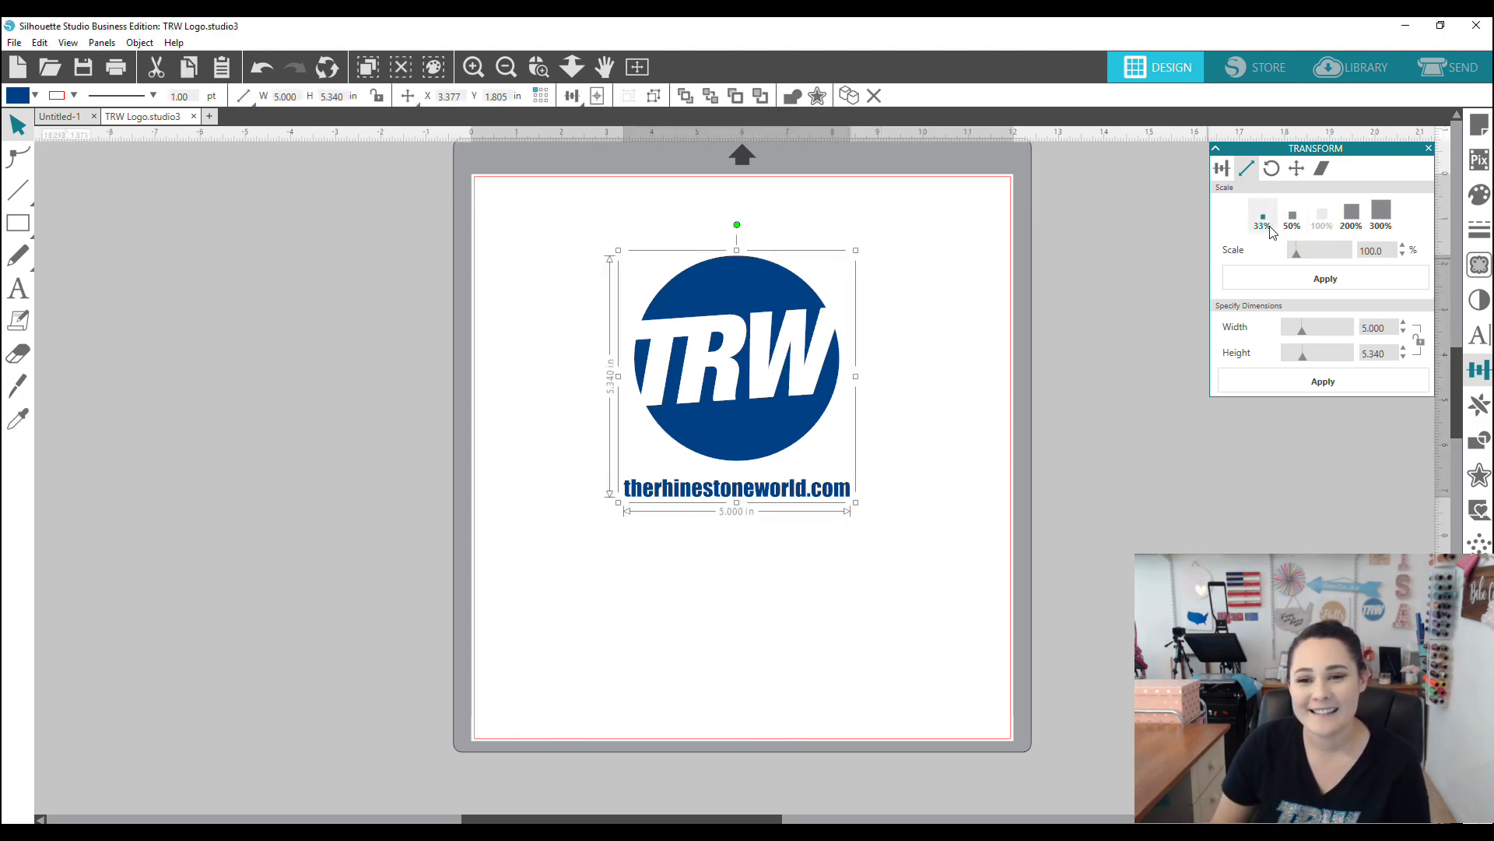
click(1292, 217)
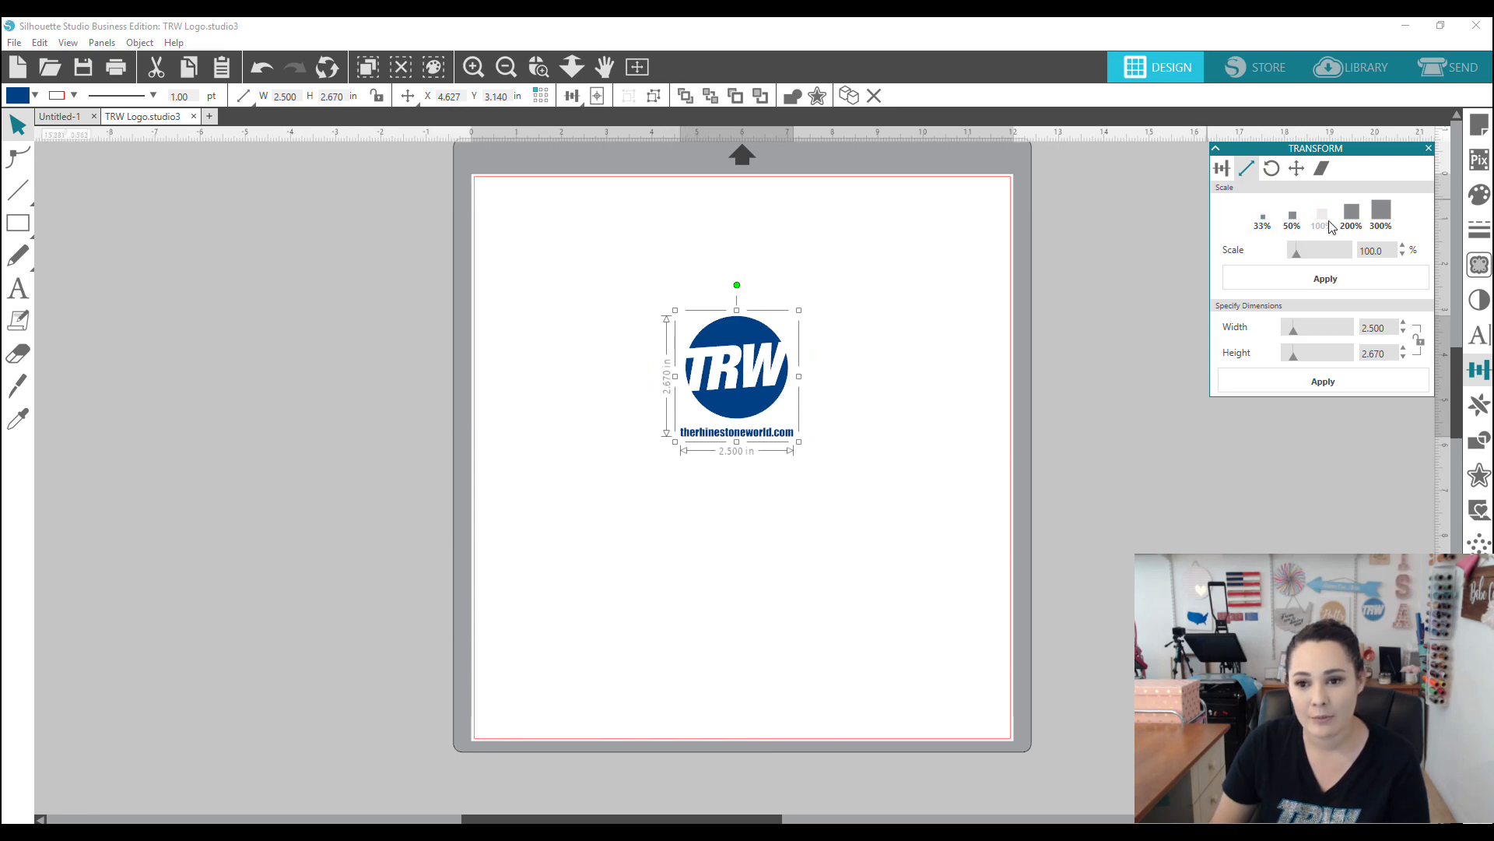
click(1381, 212)
click(1351, 214)
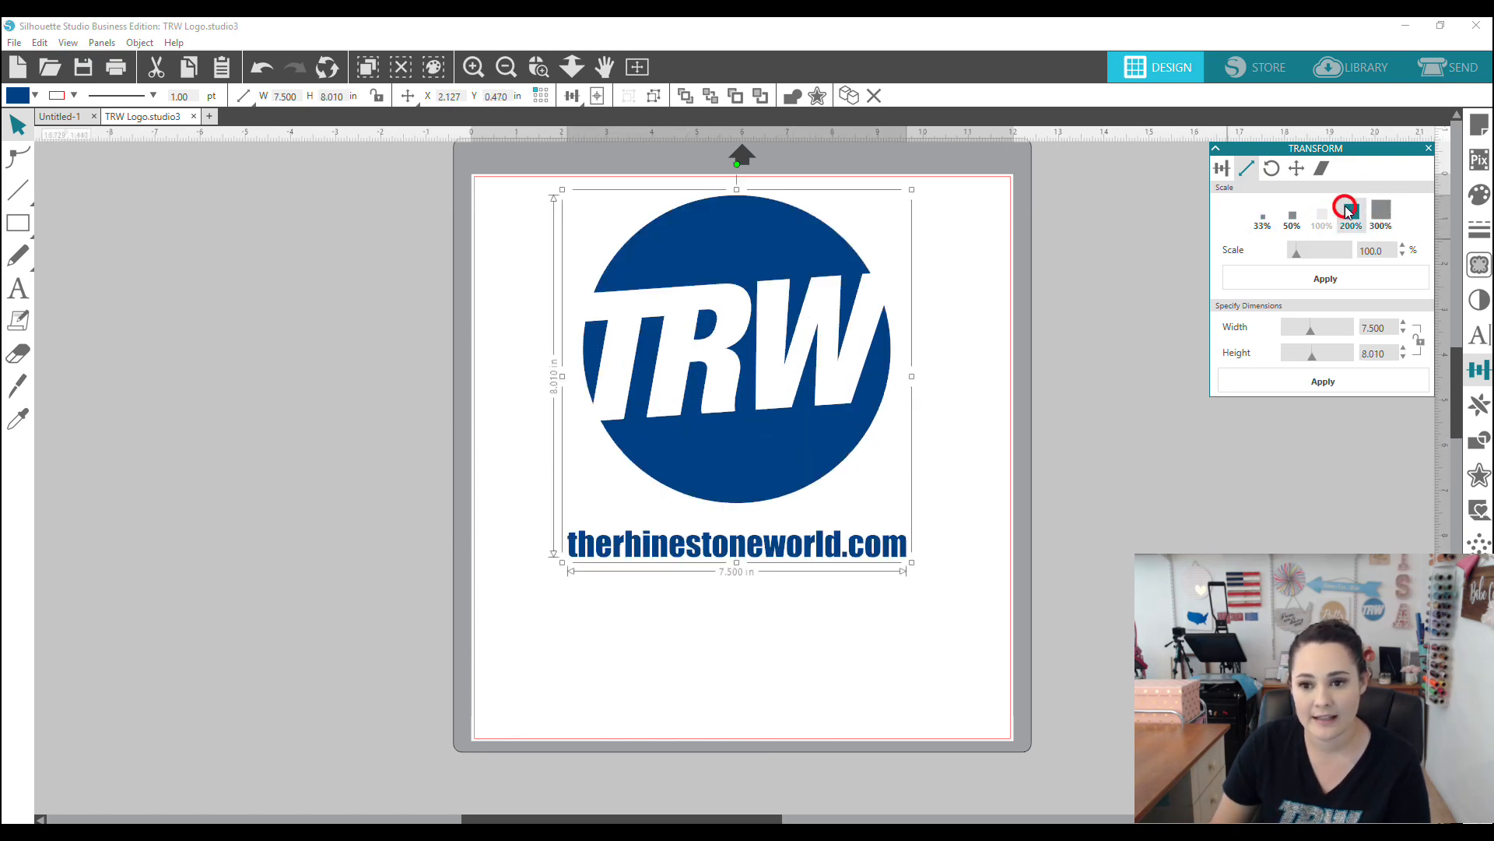
click(1271, 223)
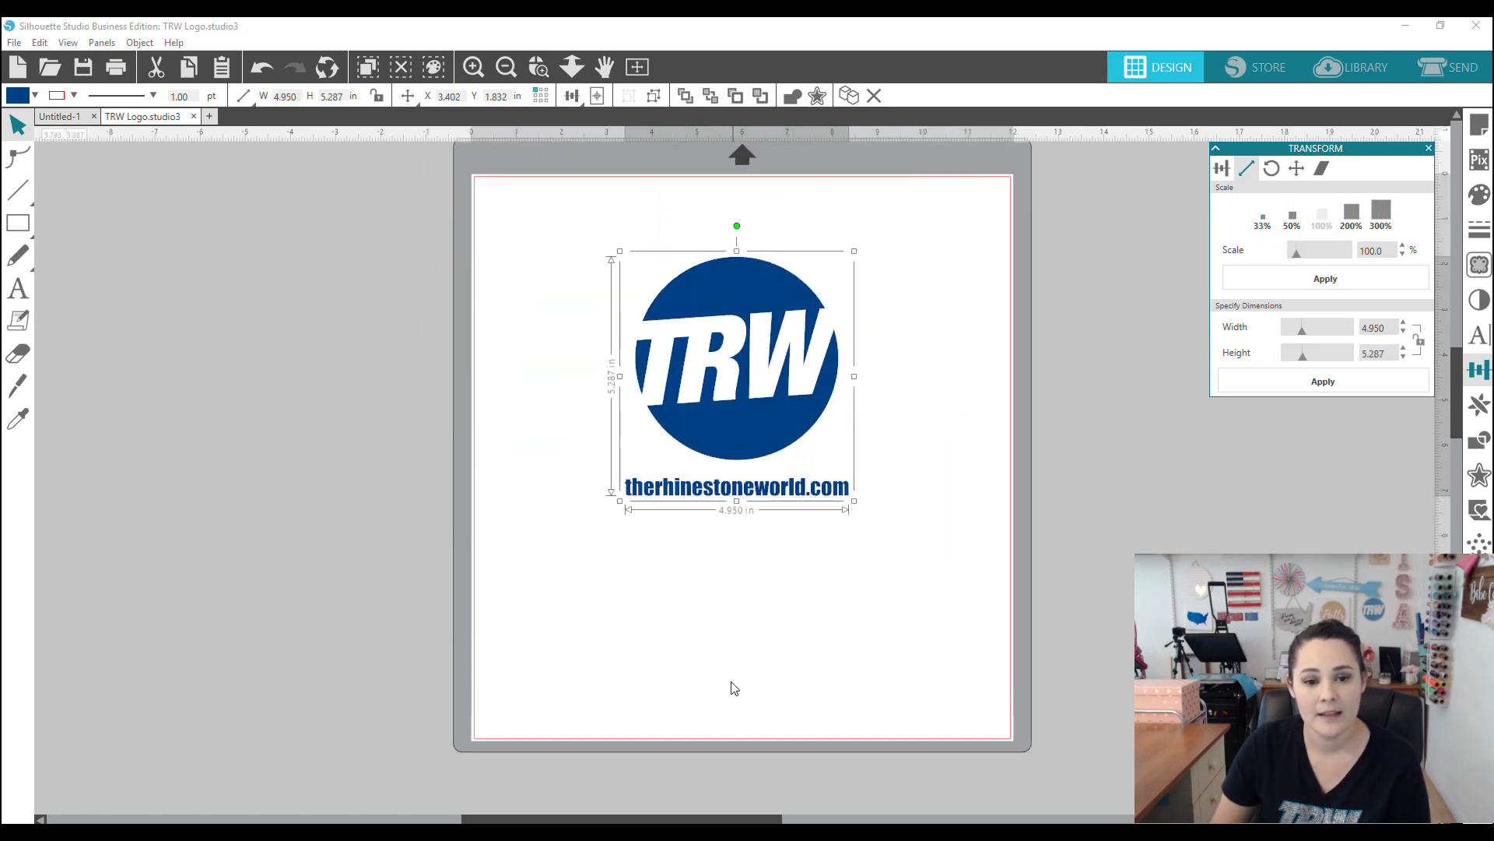